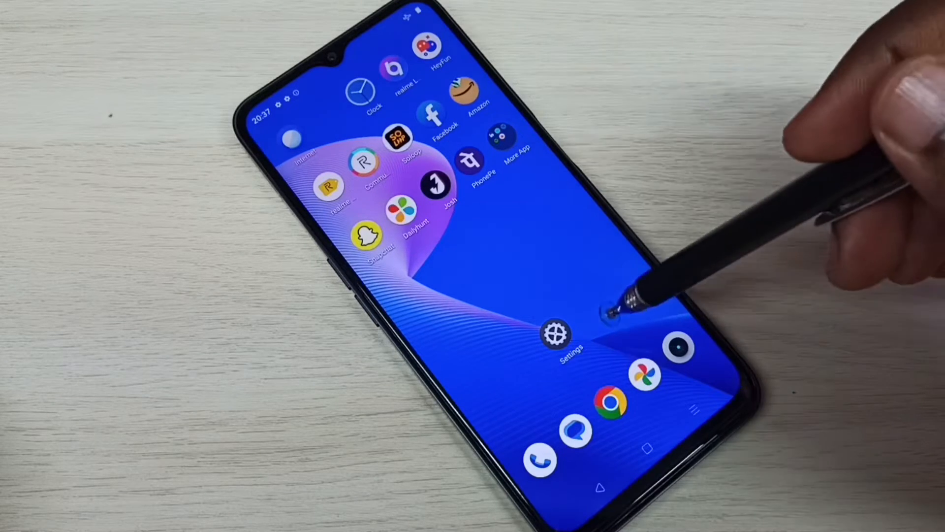
# - Go from the home screen into Settings and reach the System settings page
pyautogui.click(556, 334)
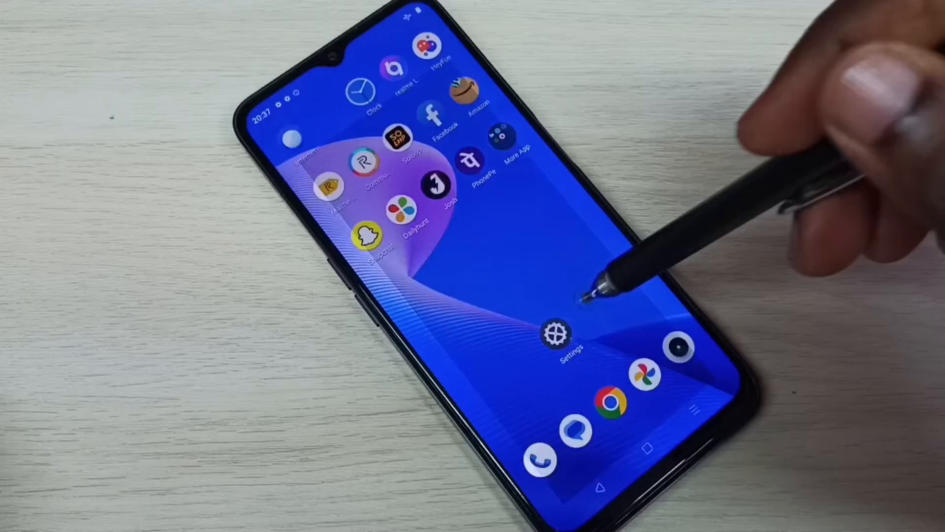
pyautogui.scroll(-5, 635, 292)
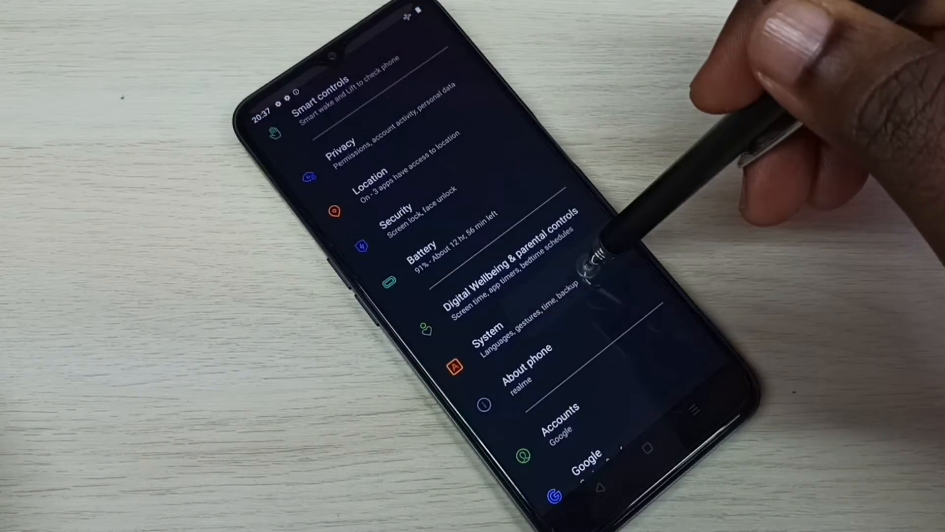
pyautogui.click(595, 259)
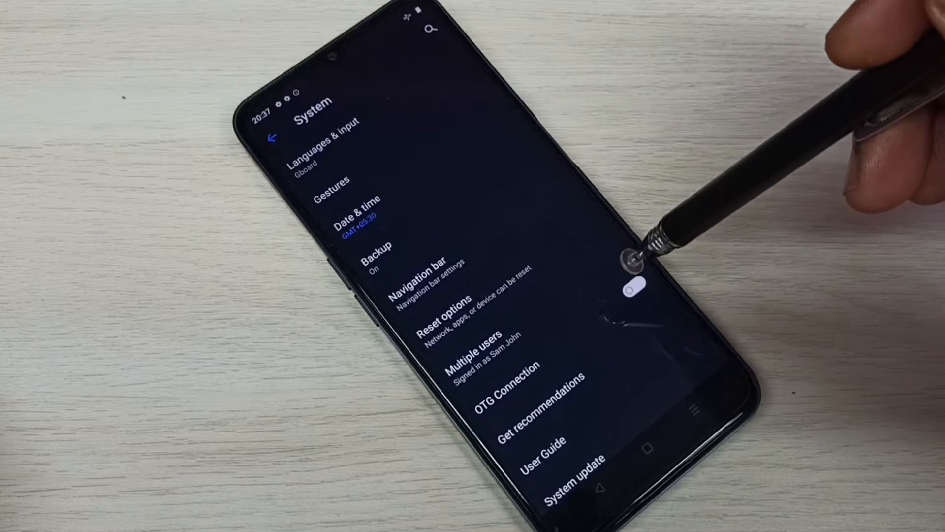
pyautogui.scroll(-2, 613, 325)
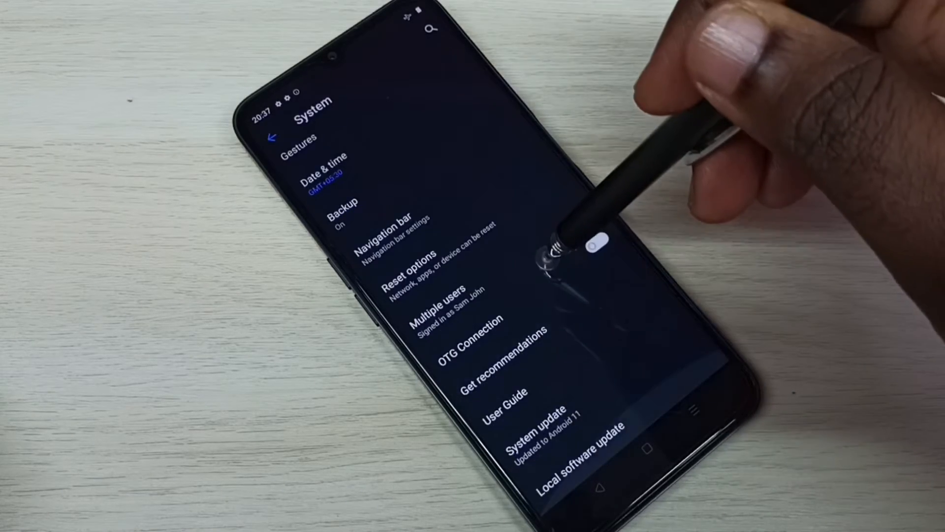
pyautogui.scroll(2, 568, 221)
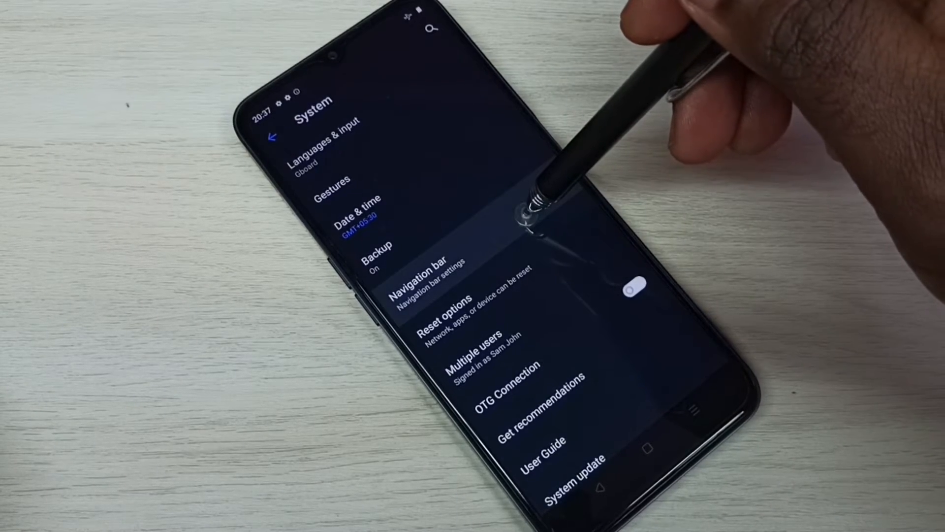
# - Enter the Navigation bar options and select the button combination with back on the right
pyautogui.click(528, 215)
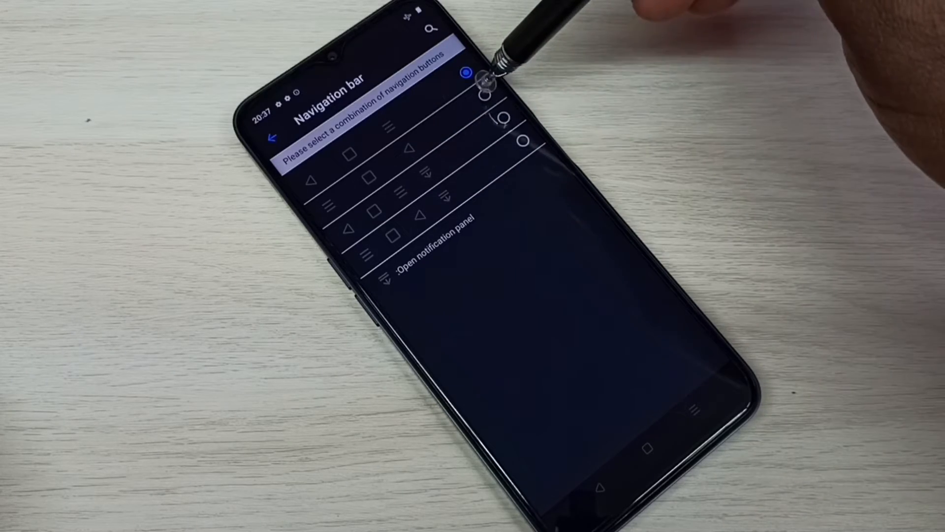
pyautogui.click(485, 95)
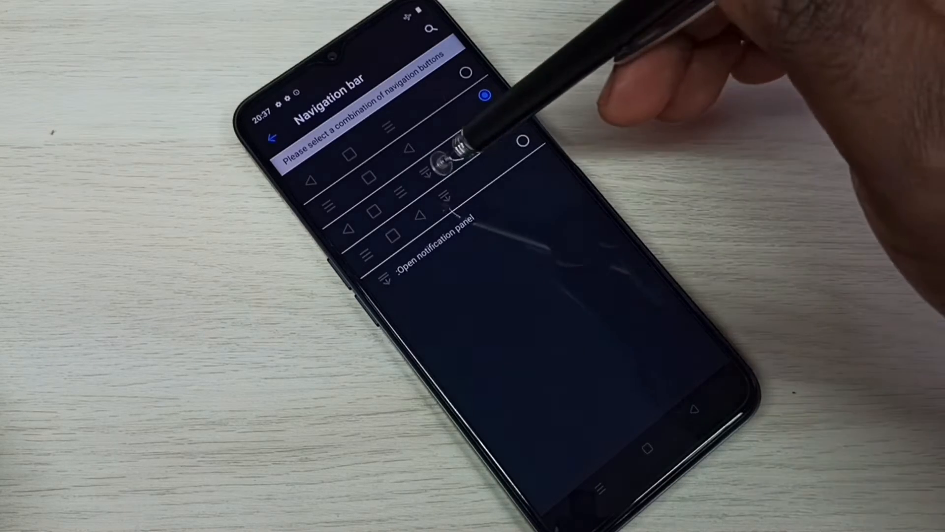
# - Try the third and fourth combinations, then settle on the second: back on the right, no notification-panel button
pyautogui.click(503, 117)
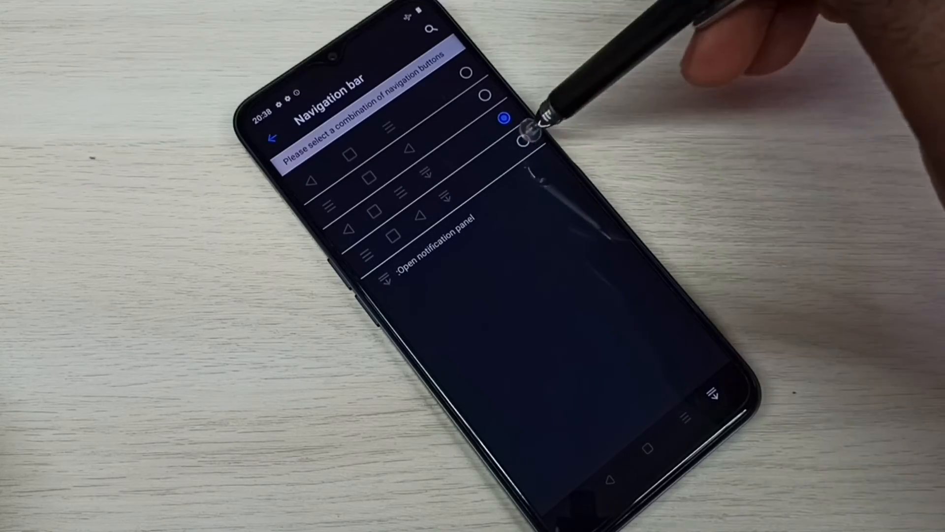
pyautogui.click(523, 141)
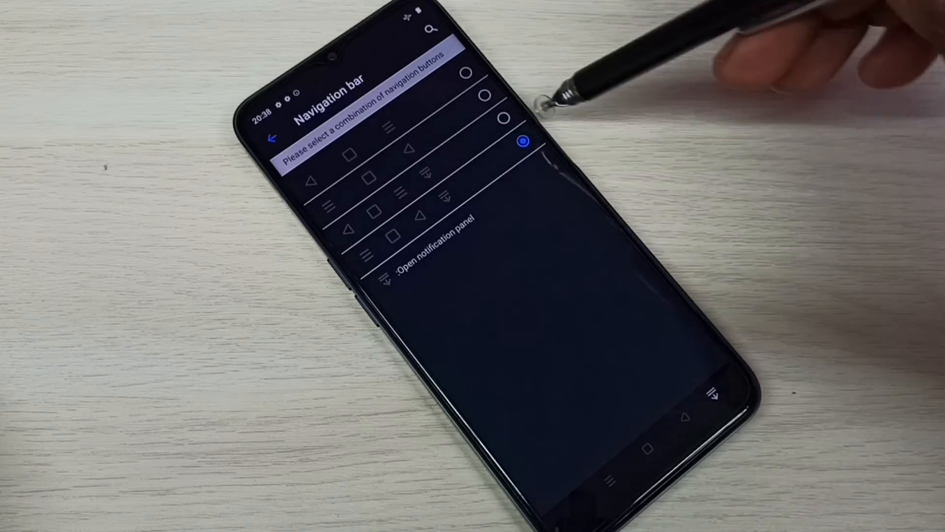
pyautogui.click(503, 118)
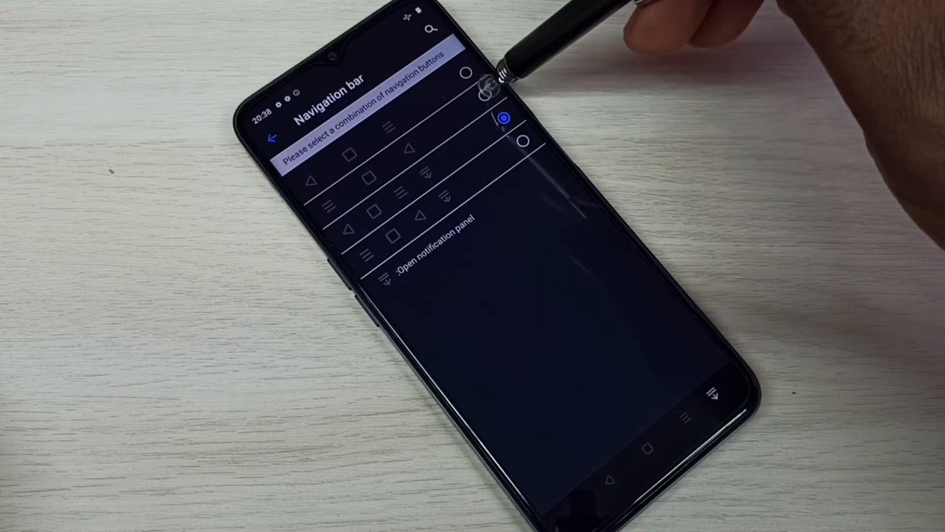
pyautogui.click(485, 95)
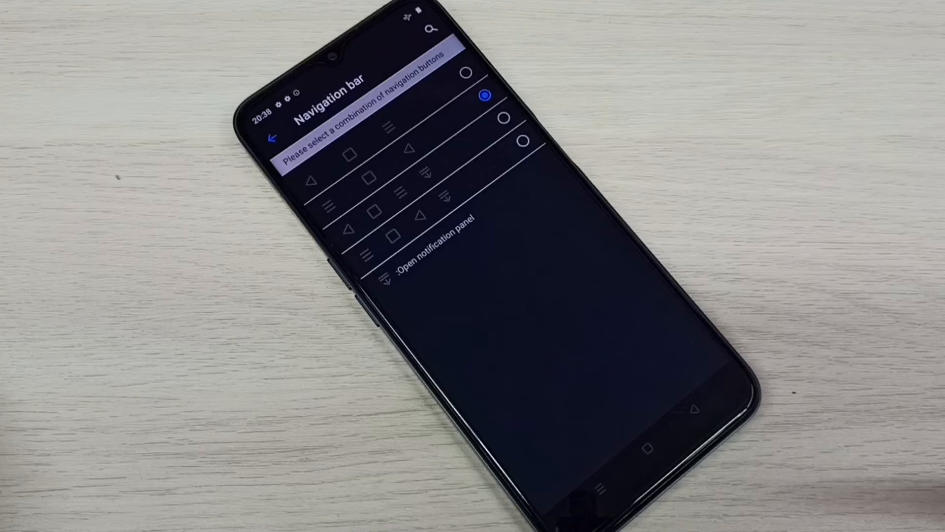